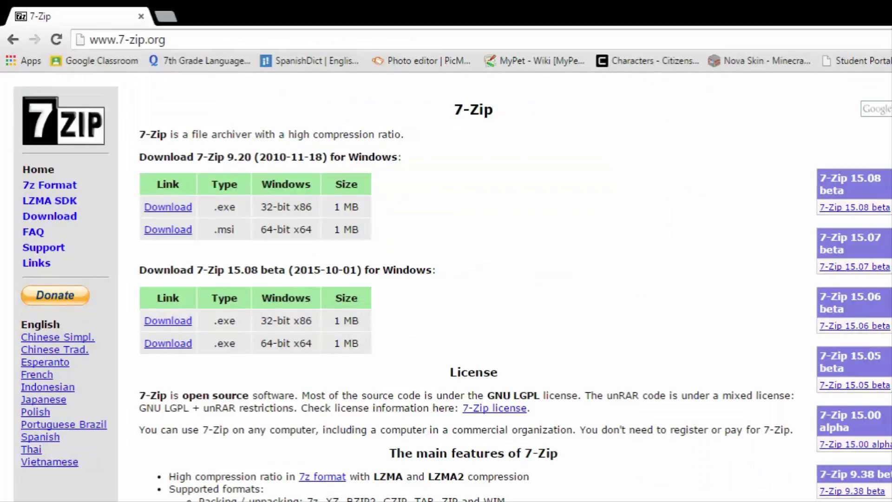
Download the 7-Zip 9.20 32-bit x86 installer 7z920.exe from the 9.20 table
scroll(559, 308, down, 5)
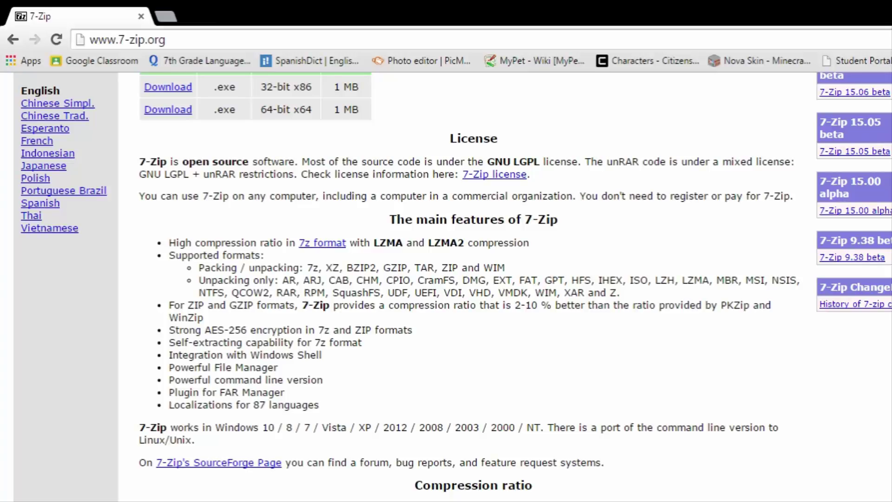
scroll(503, 238, up, 5)
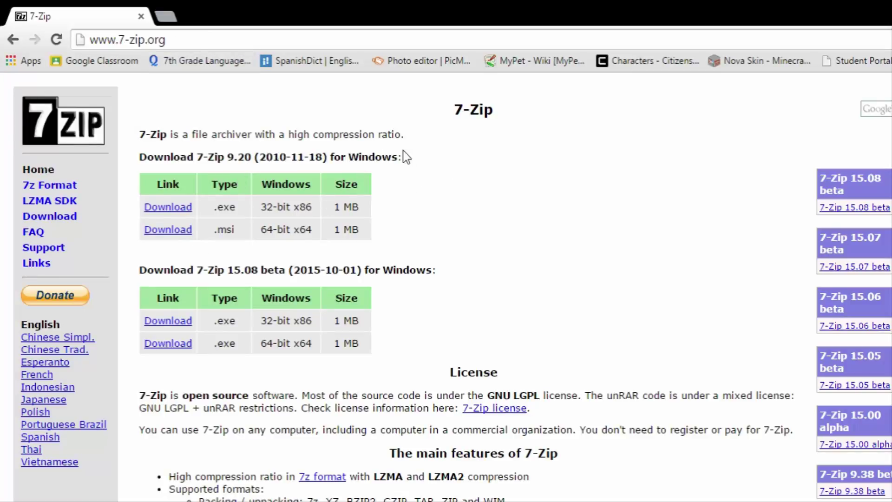
drag(402, 156, 135, 160)
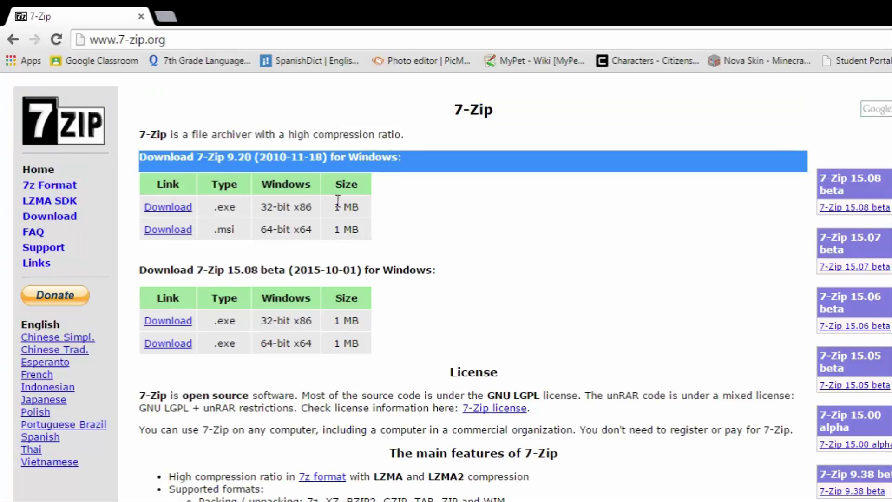
click(456, 223)
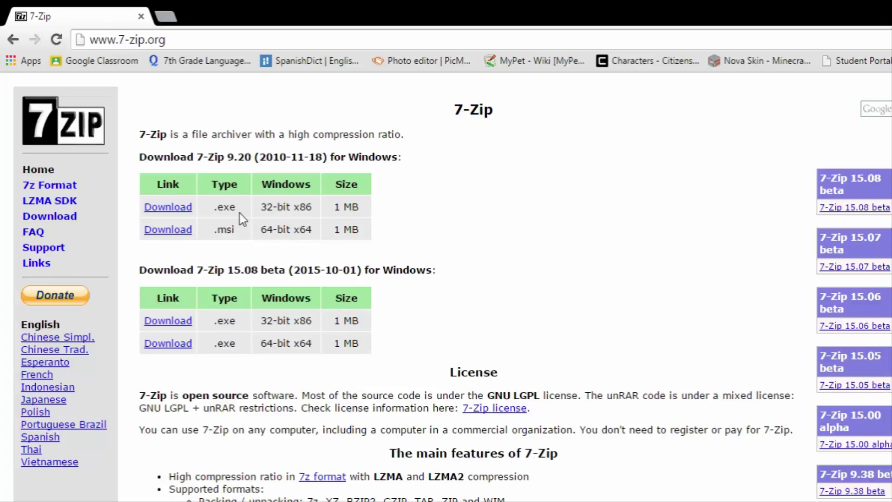
click(168, 208)
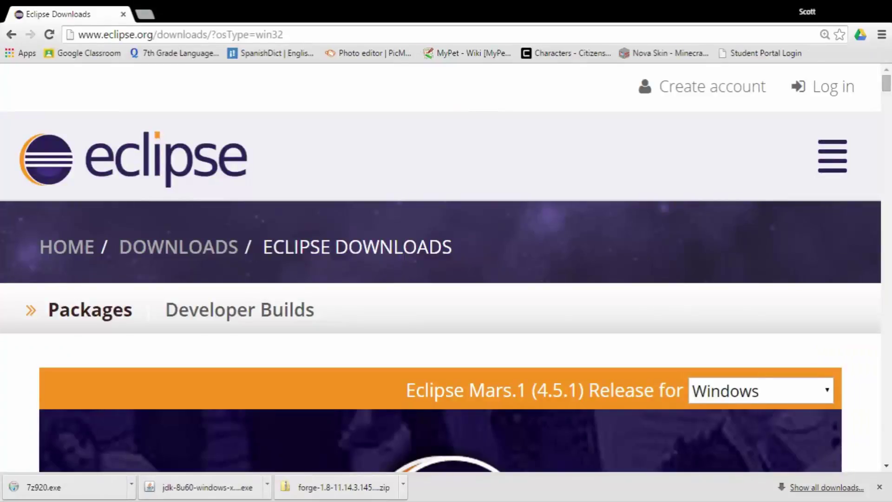
Open the Mars.1 Eclipse IDE for Java Developers package from the eclipse.org/downloads list
scroll(418, 332, down, 10)
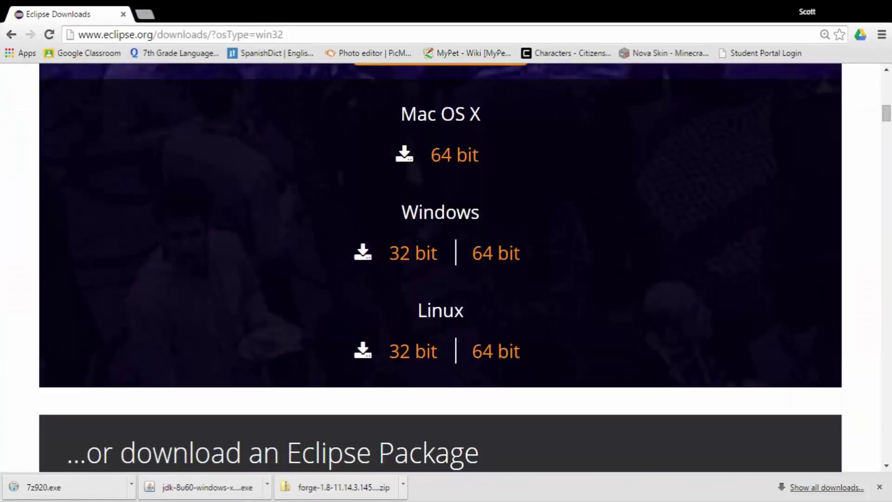
scroll(418, 371, down, 15)
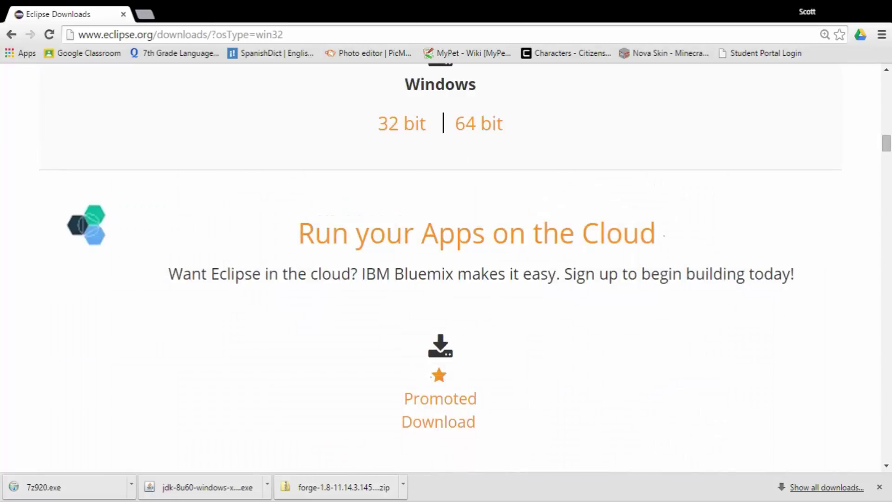
scroll(308, 166, up, 15)
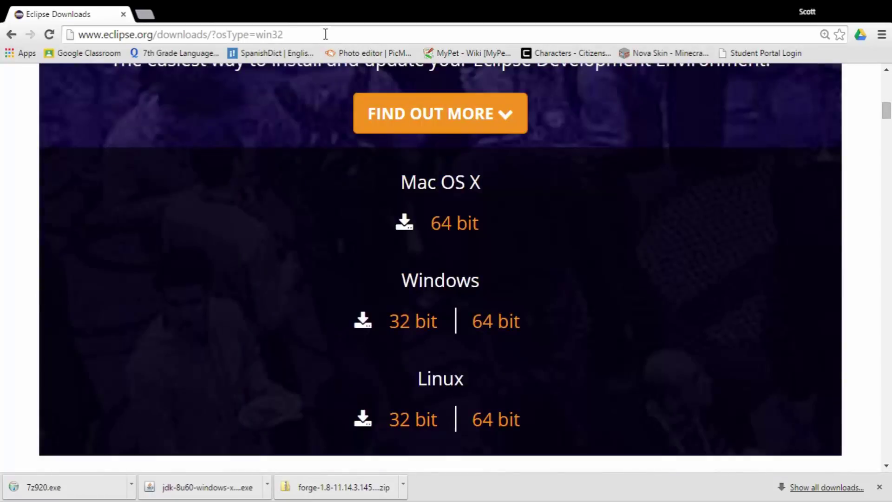
scroll(242, 176, up, 10)
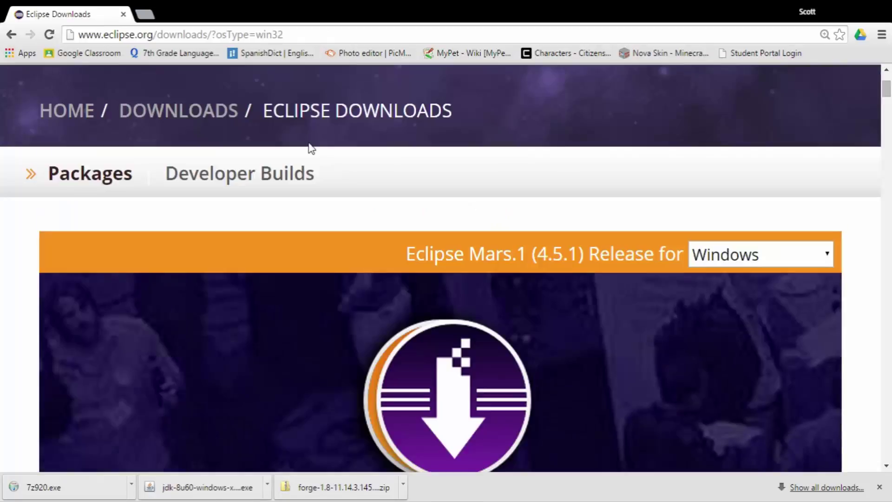
scroll(333, 214, down, 12)
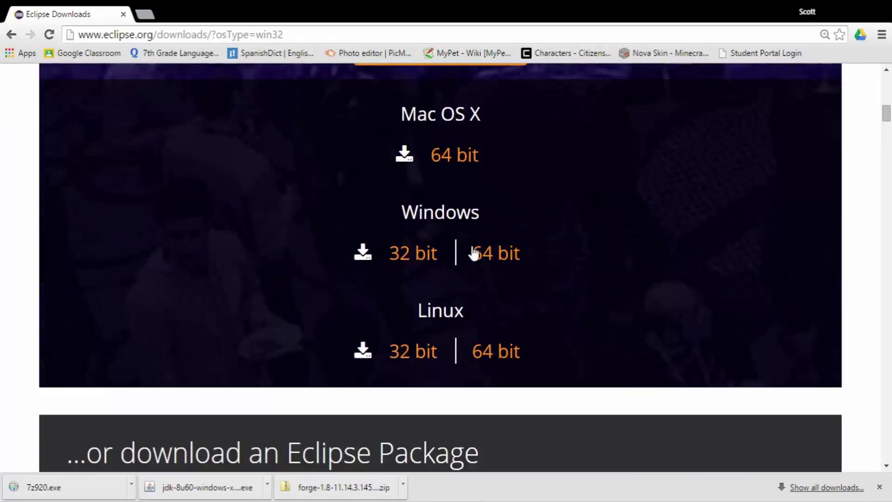
scroll(511, 223, up, 6)
scroll(586, 193, down, 15)
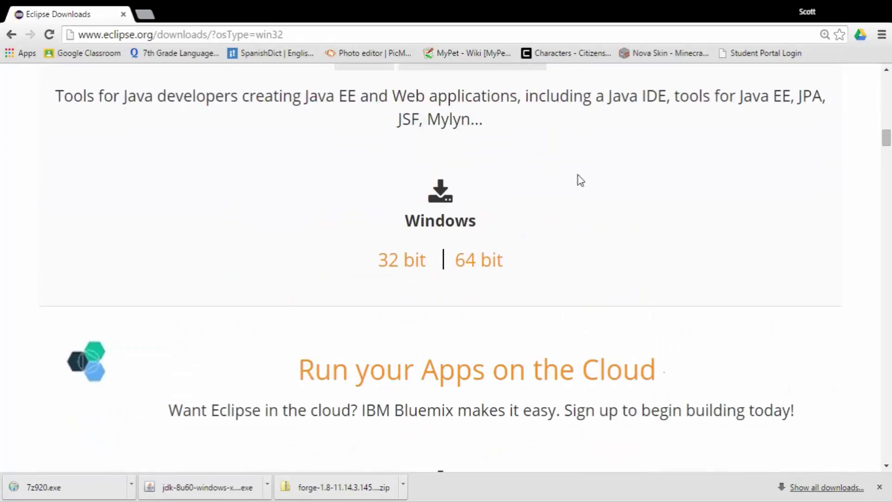
scroll(526, 192, down, 3)
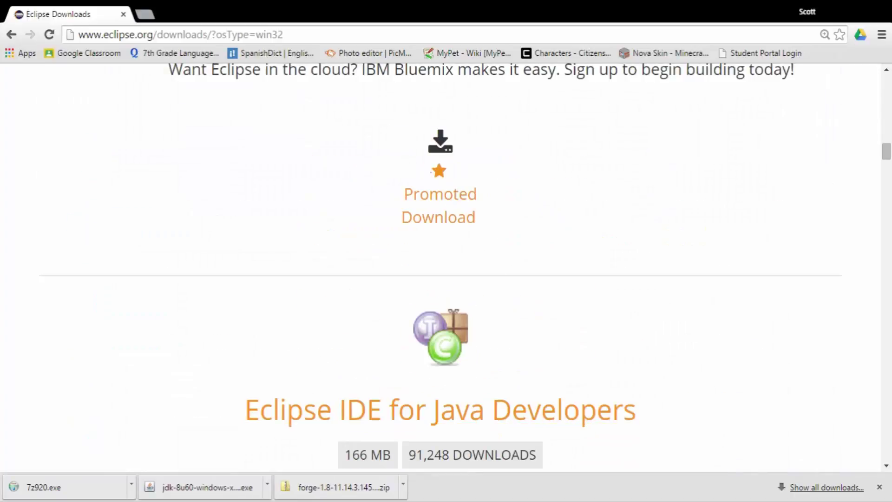
scroll(570, 389, down, 3)
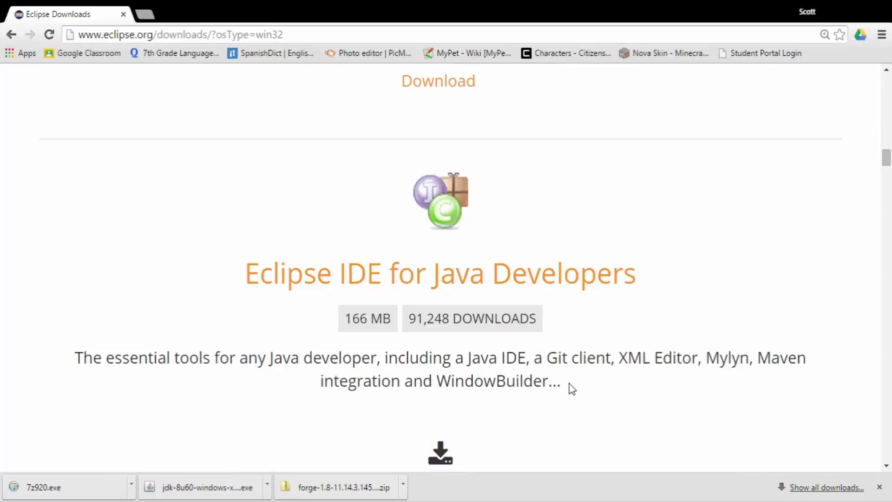
click(588, 284)
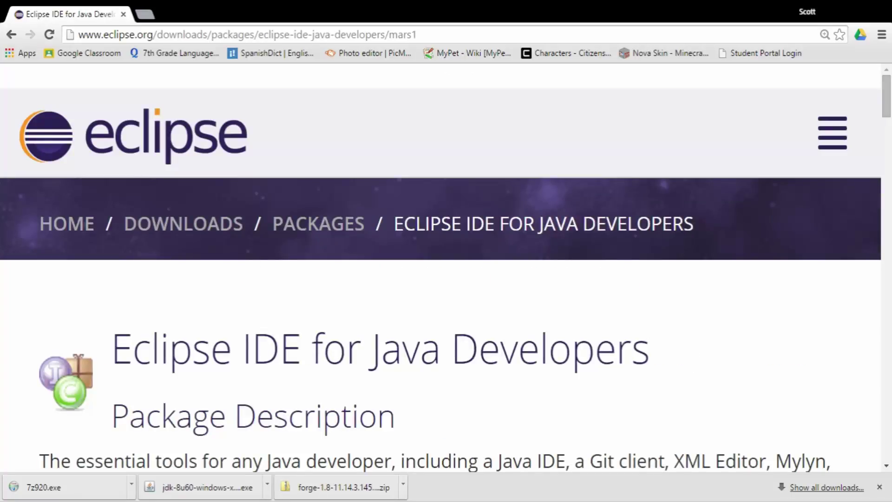
Choose the Windows 64-bit download of Eclipse IDE for Java Developers
scroll(618, 342, down, 10)
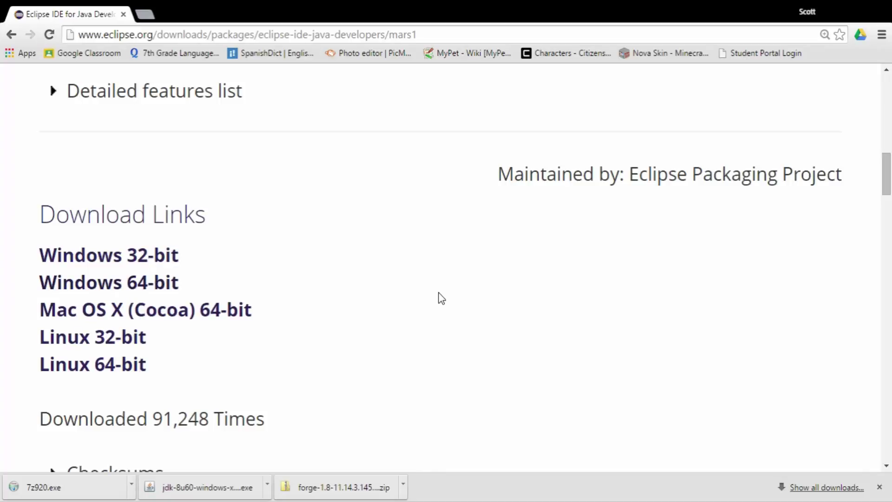
click(131, 287)
scroll(286, 320, down, 7)
scroll(380, 384, up, 1)
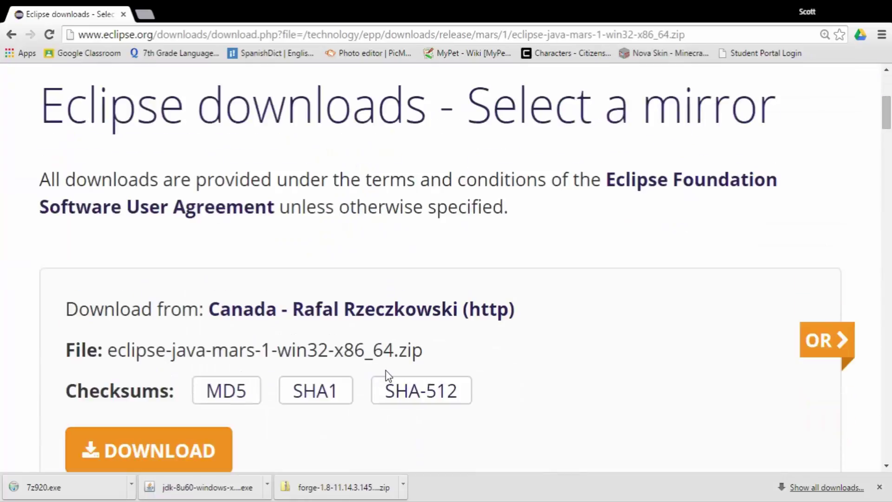
scroll(421, 336, down, 1)
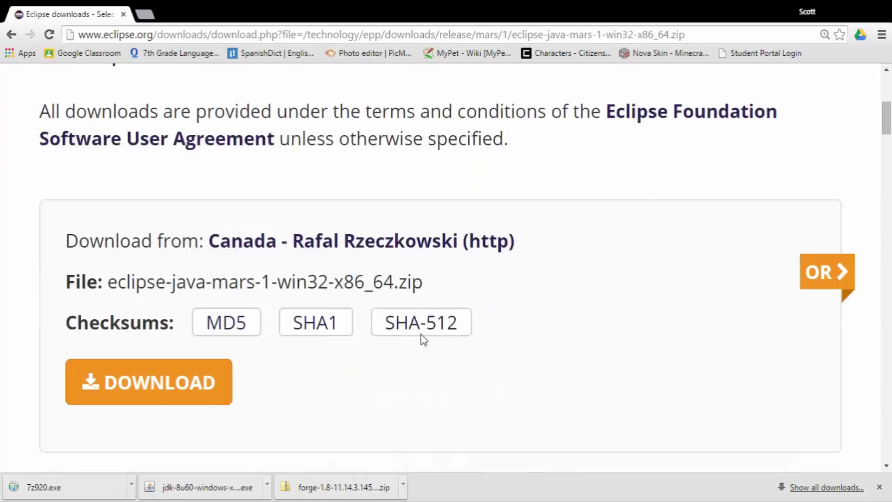
Start the eclipse-java-mars-1 zip download from the mirror and scroll past the donation form
click(139, 382)
scroll(325, 376, down, 4)
scroll(404, 358, down, 1)
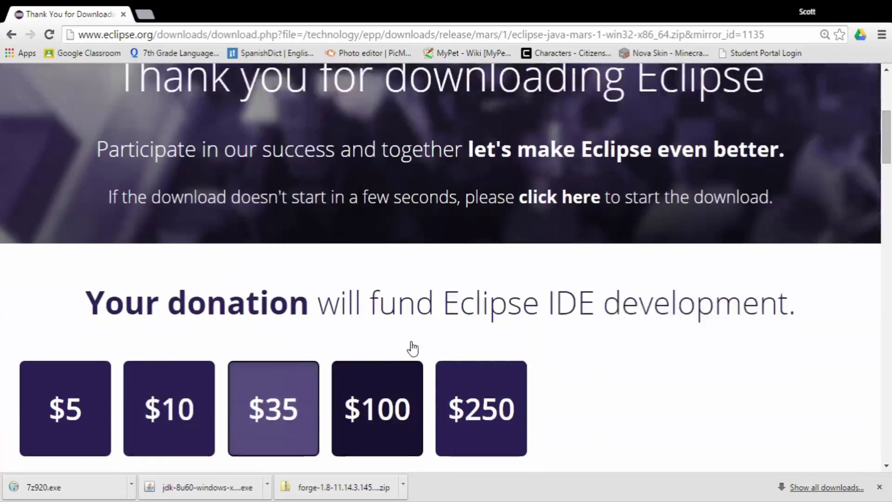
scroll(413, 346, up, 1)
scroll(330, 370, down, 5)
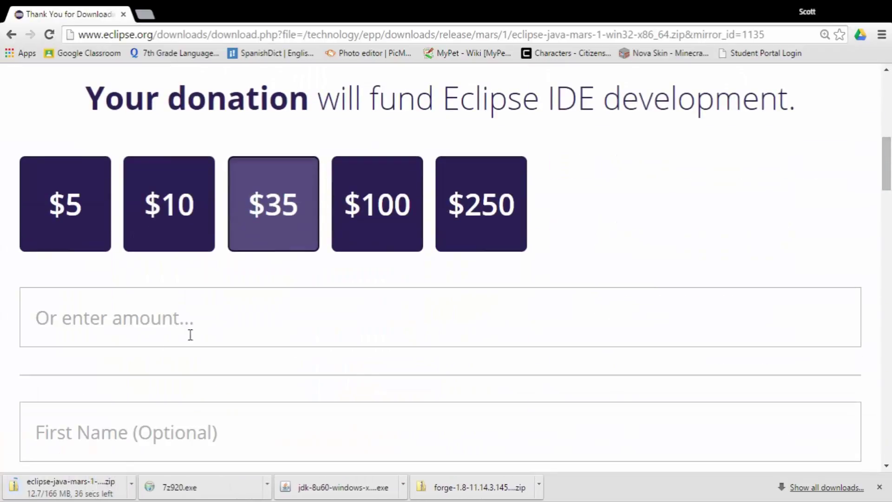
scroll(362, 367, down, 5)
scroll(241, 140, up, 10)
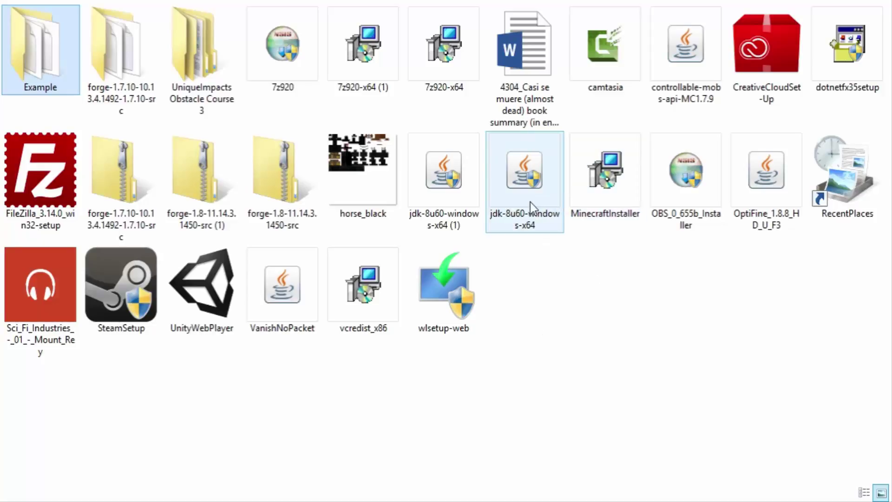
Check the sizes of the jdk-8u60-windows-x64 installer and the 7z920 installer in Downloads
click(539, 180)
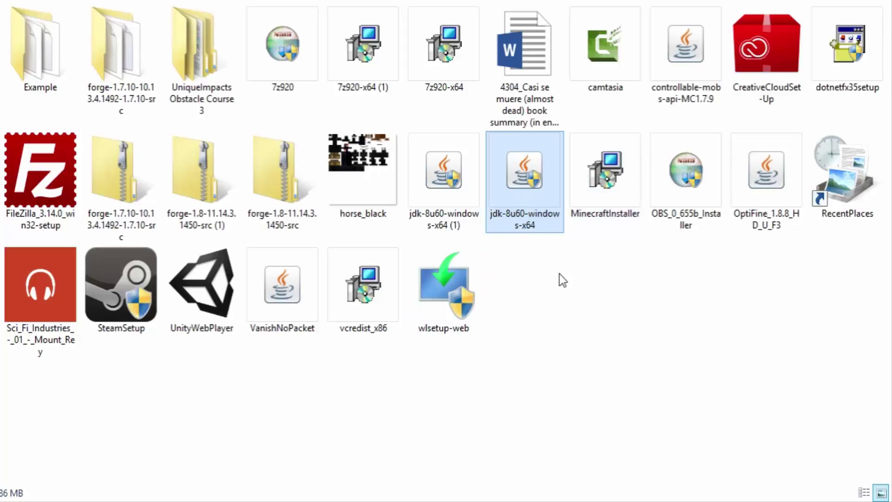
click(574, 329)
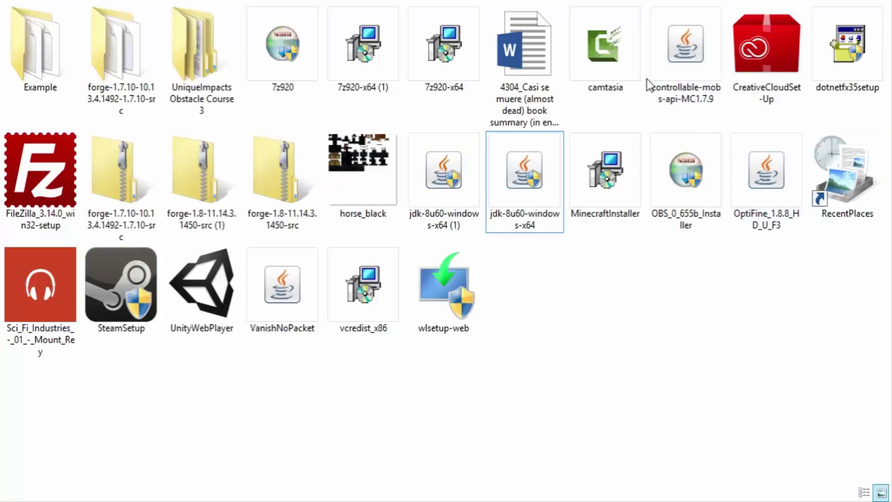
click(285, 34)
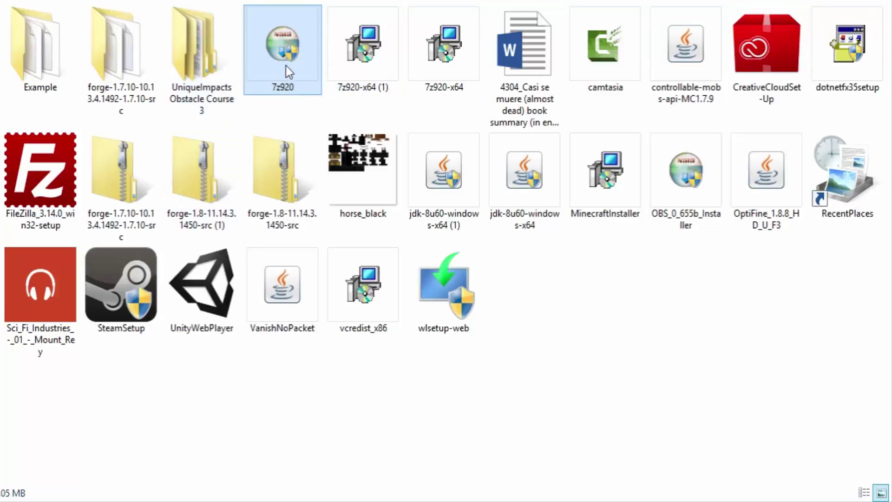
Compare sizes of the forge-1.7.10 and forge-1.8-11.14.3.1450-src (1) zips as the Eclipse zip arrives
click(595, 305)
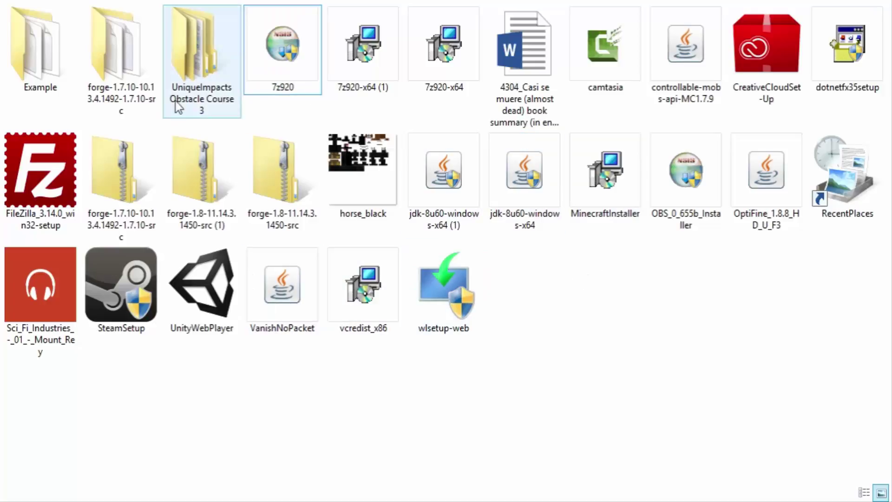
click(149, 165)
click(170, 167)
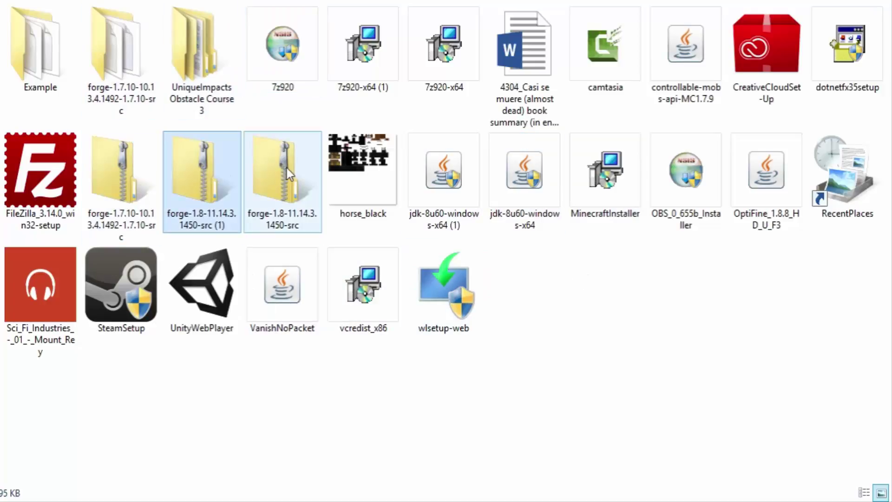
click(134, 216)
click(390, 462)
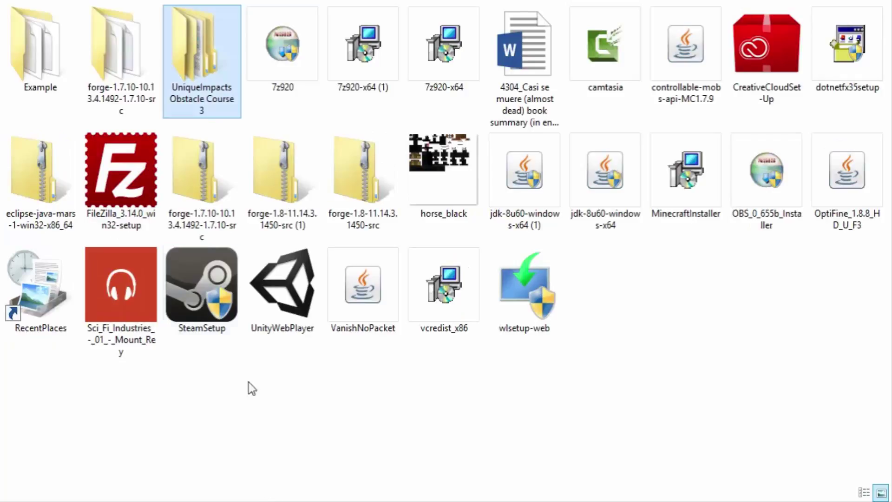
click(204, 154)
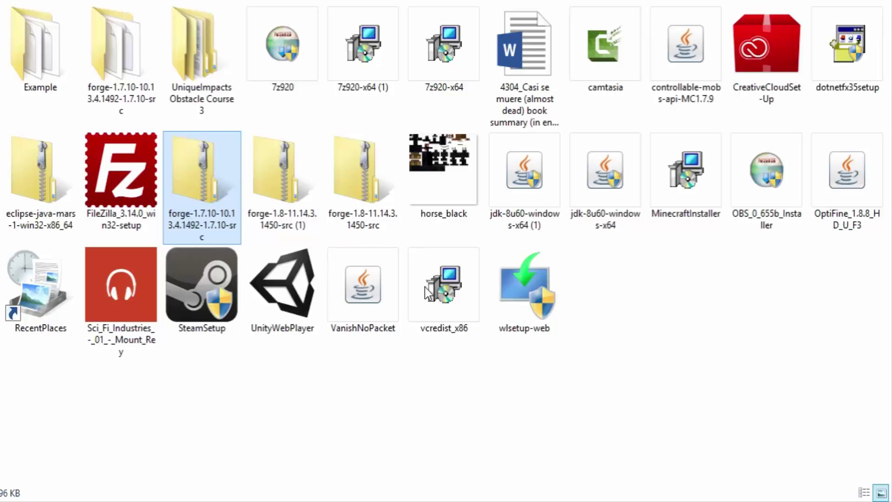
click(263, 200)
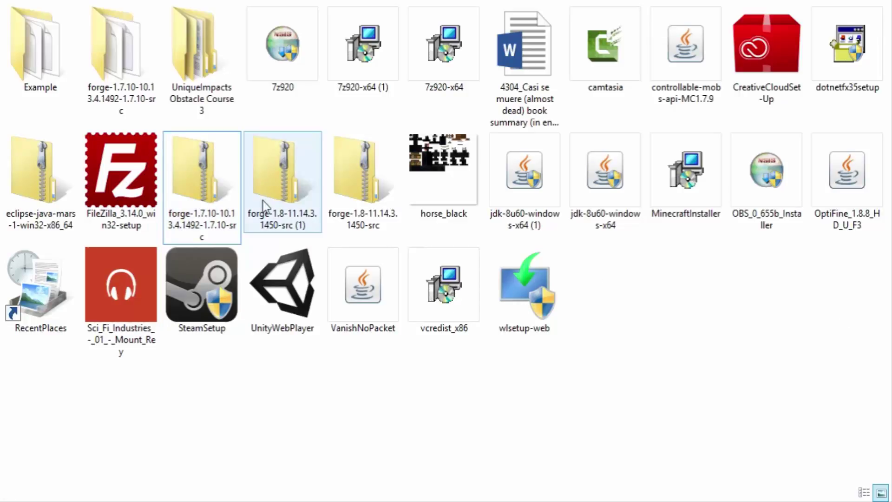
click(393, 191)
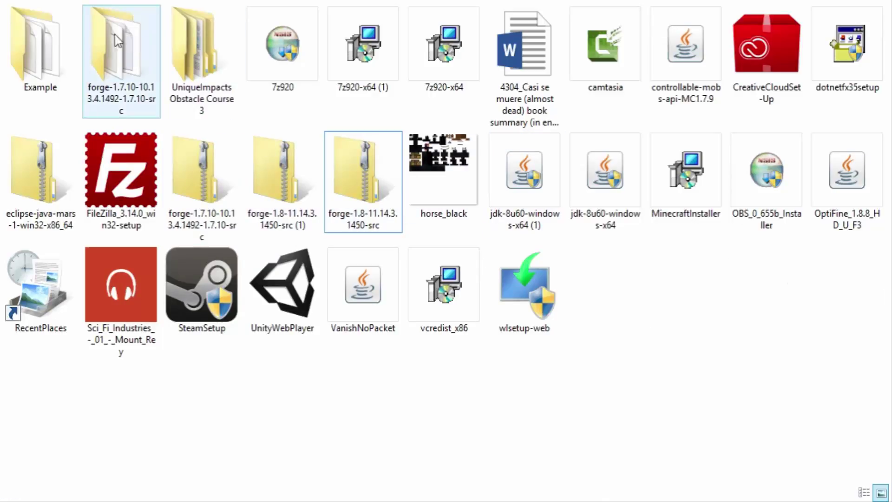
click(71, 52)
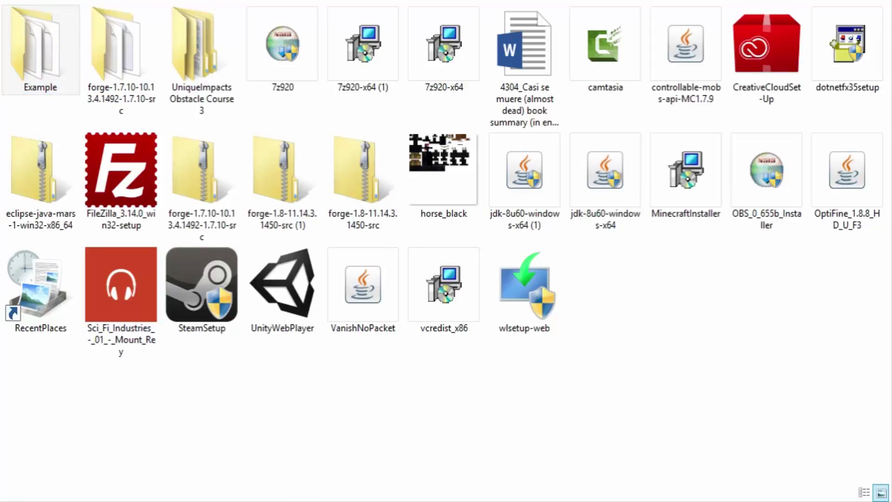
key(alt+Tab)
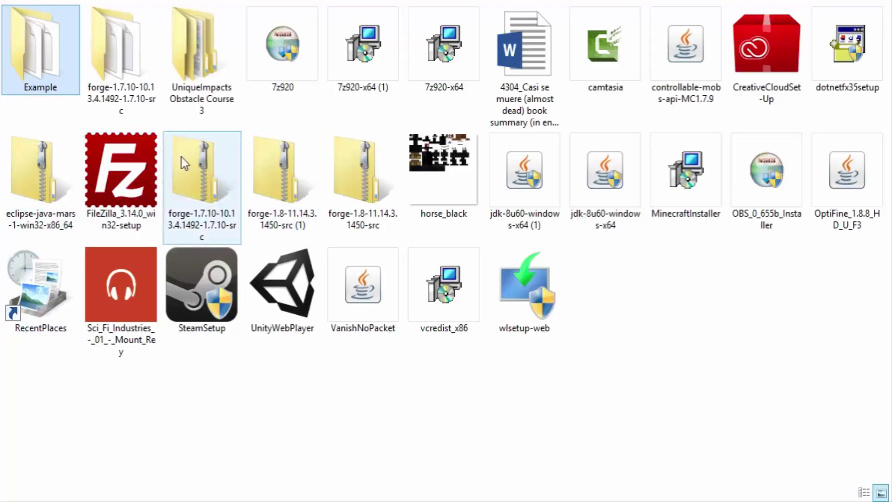
click(58, 169)
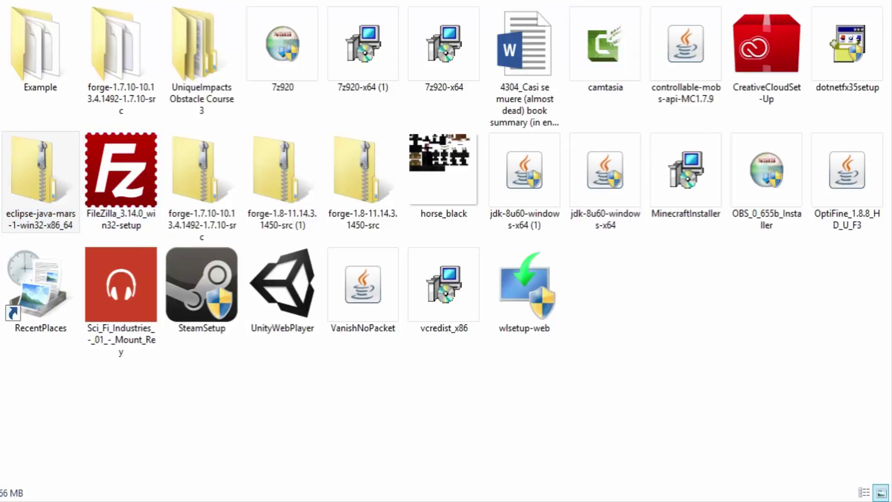
click(414, 392)
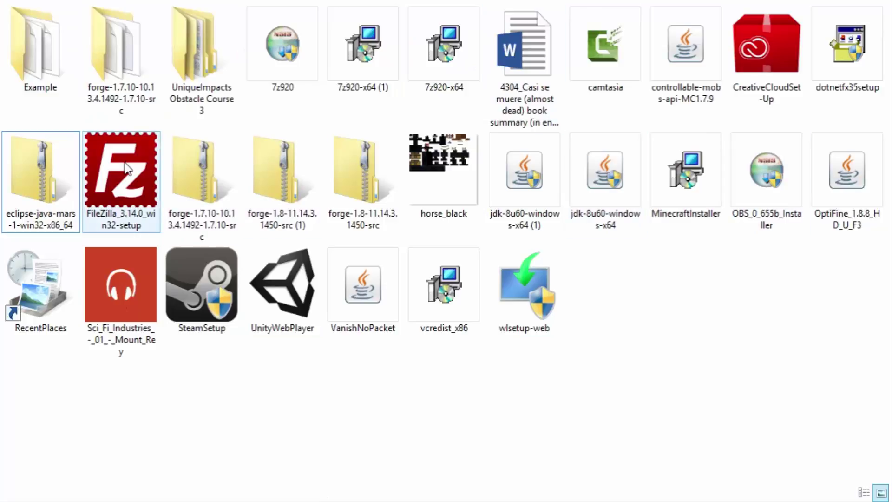
click(51, 54)
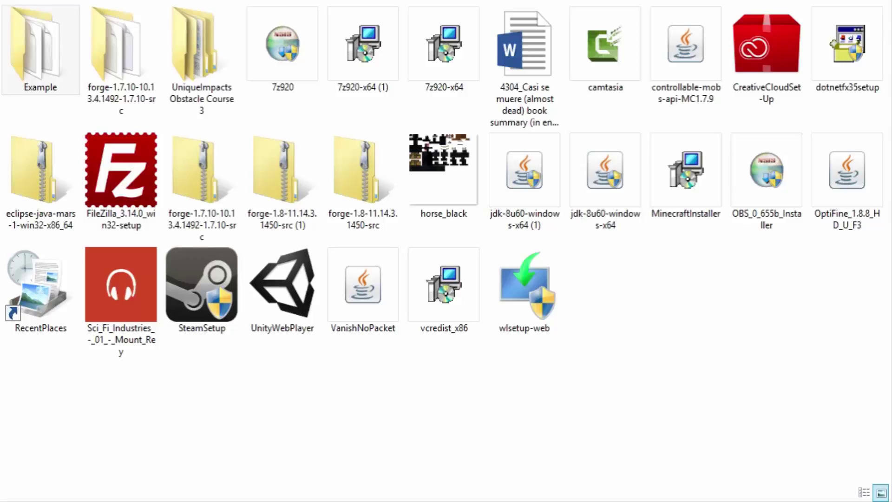
key(alt+Tab)
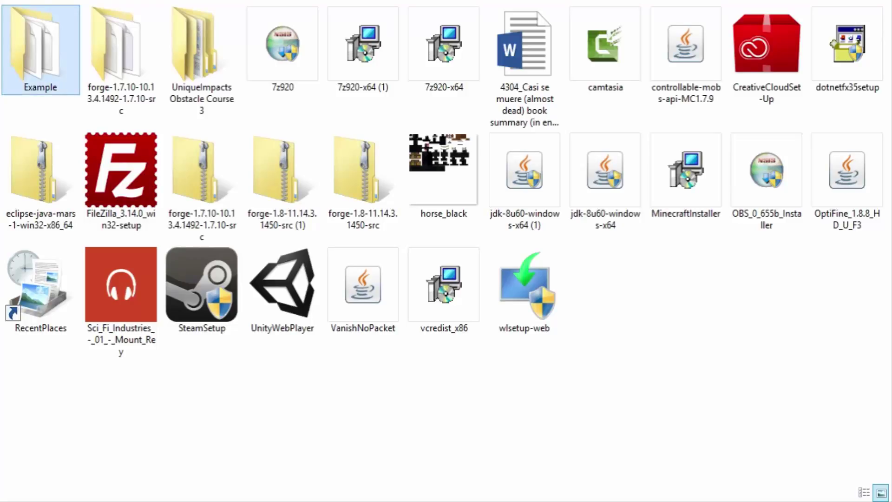
click(232, 453)
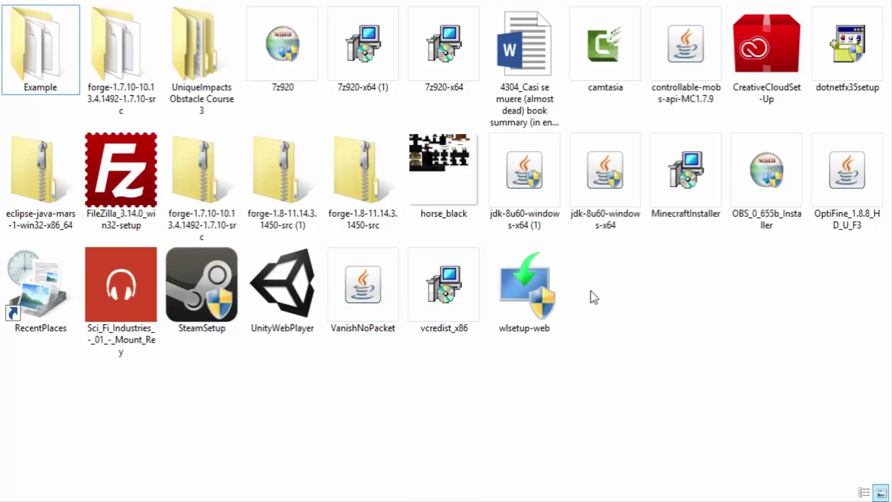